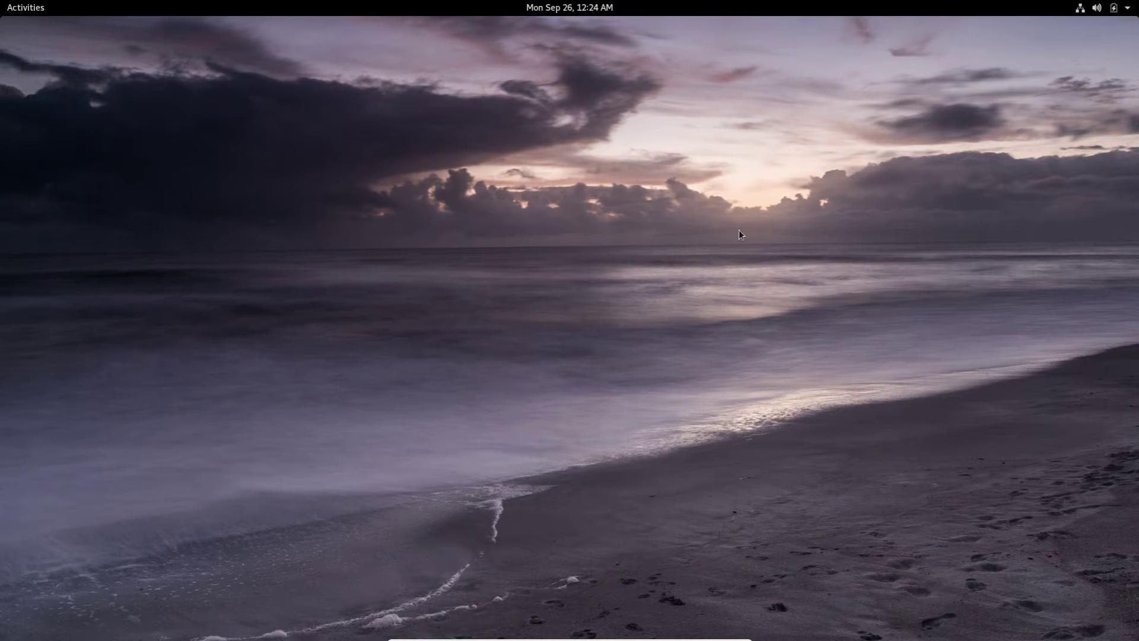
Launch Files from the Activities dash and move its window lower and to the right.
{"action": "left_click", "coordinate": [9, 5]}
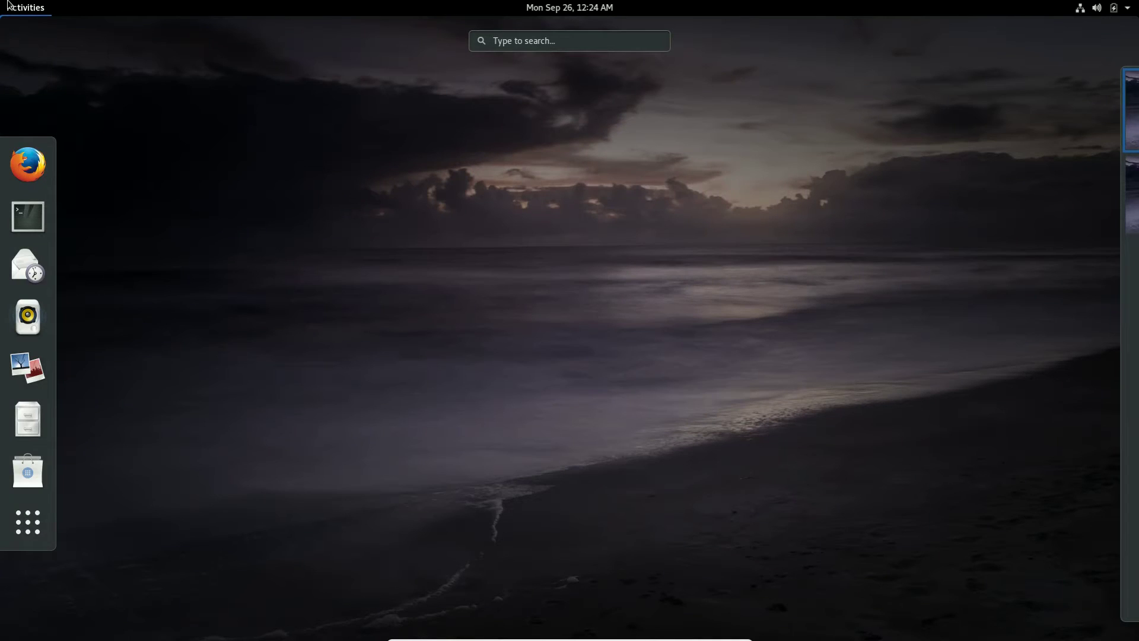
{"action": "left_click", "coordinate": [9, 5]}
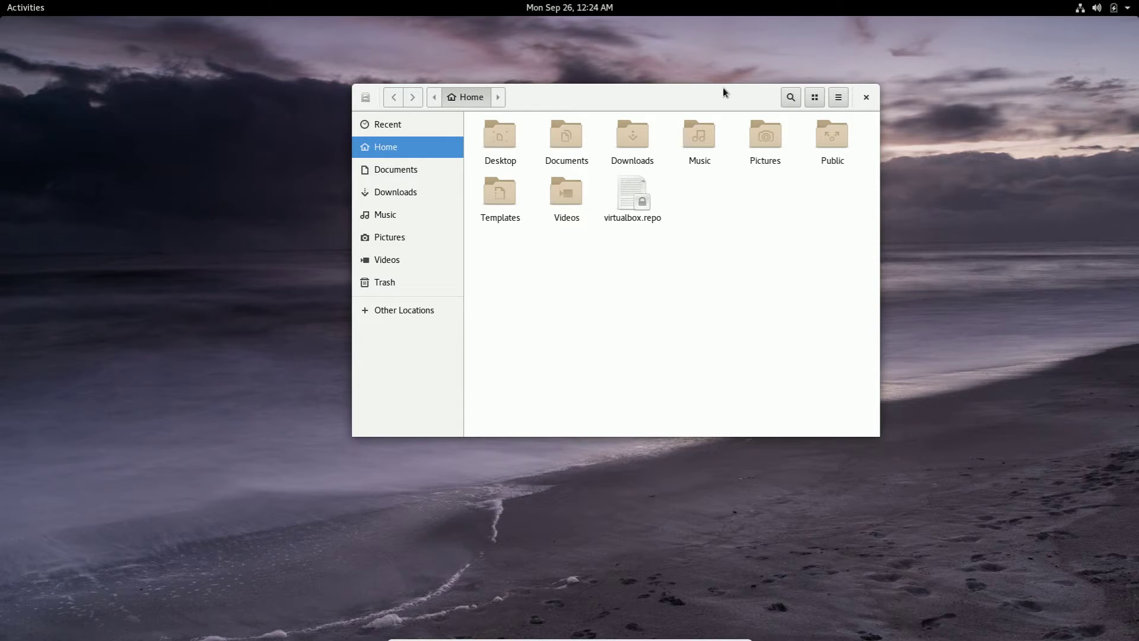
{"action": "left_click_drag", "start_coordinate": [723, 88], "coordinate": [799, 170]}
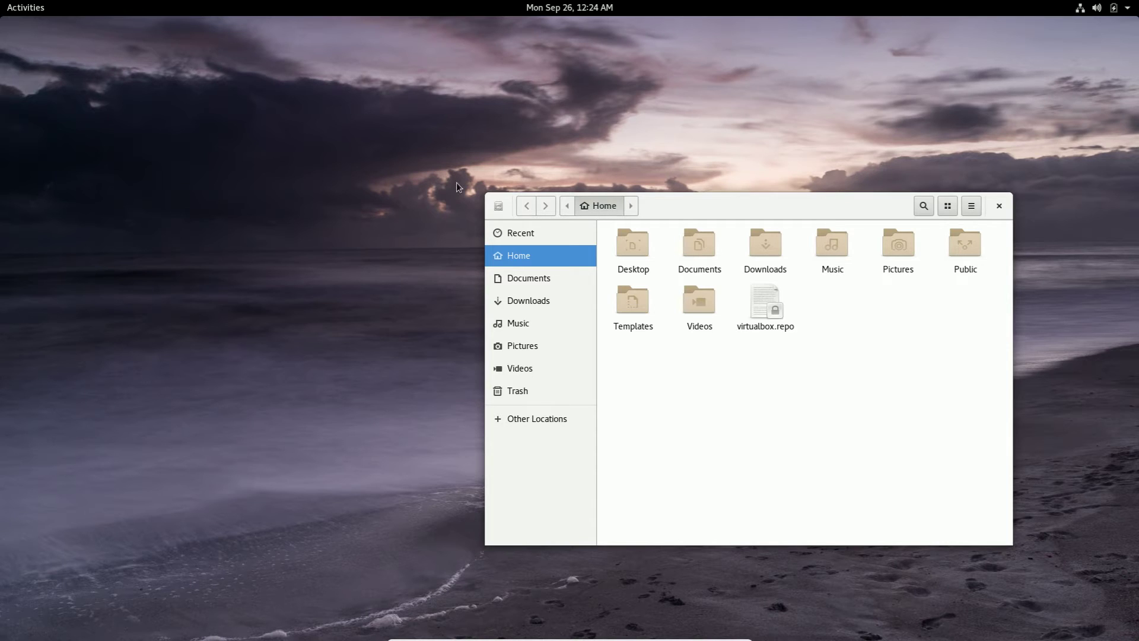
{"action": "left_click", "coordinate": [498, 206]}
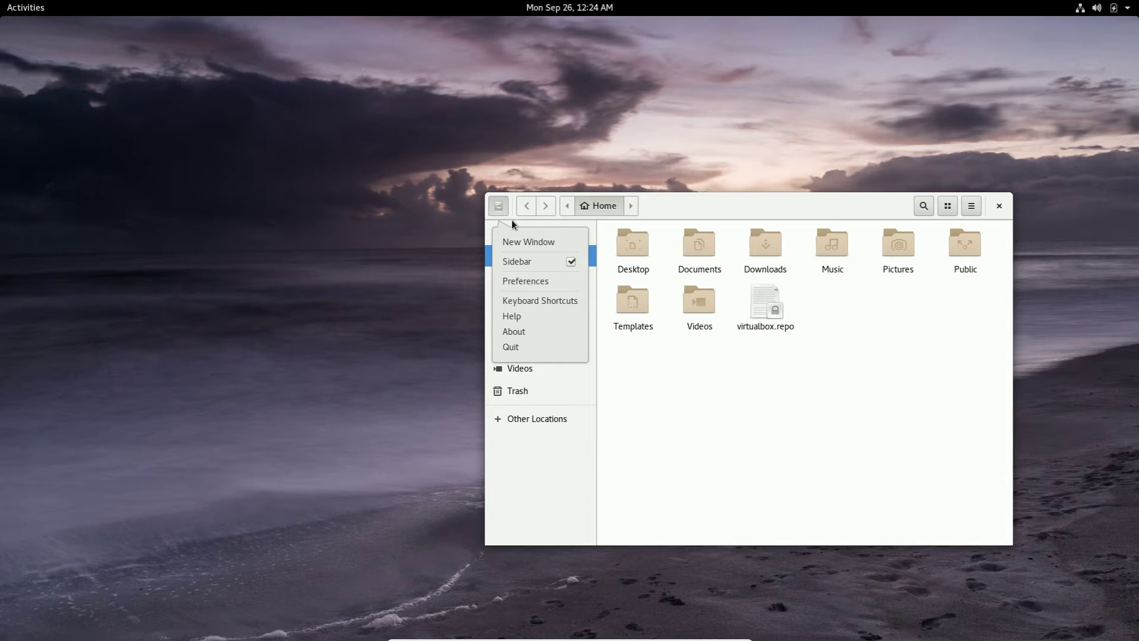
{"action": "left_click", "coordinate": [540, 263]}
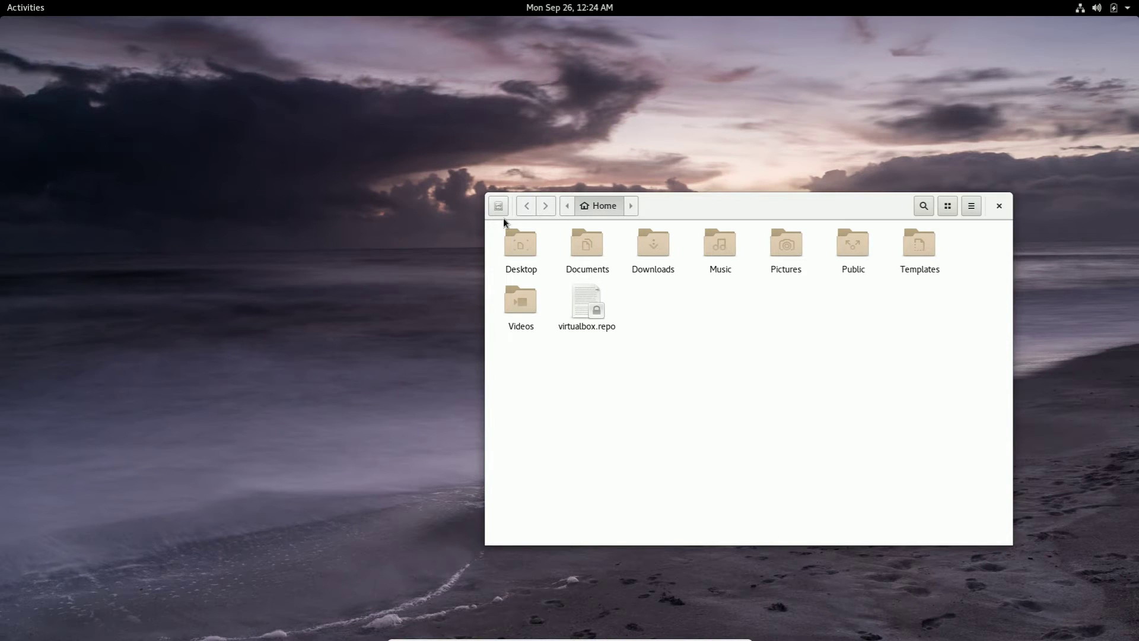
{"action": "left_click", "coordinate": [499, 211]}
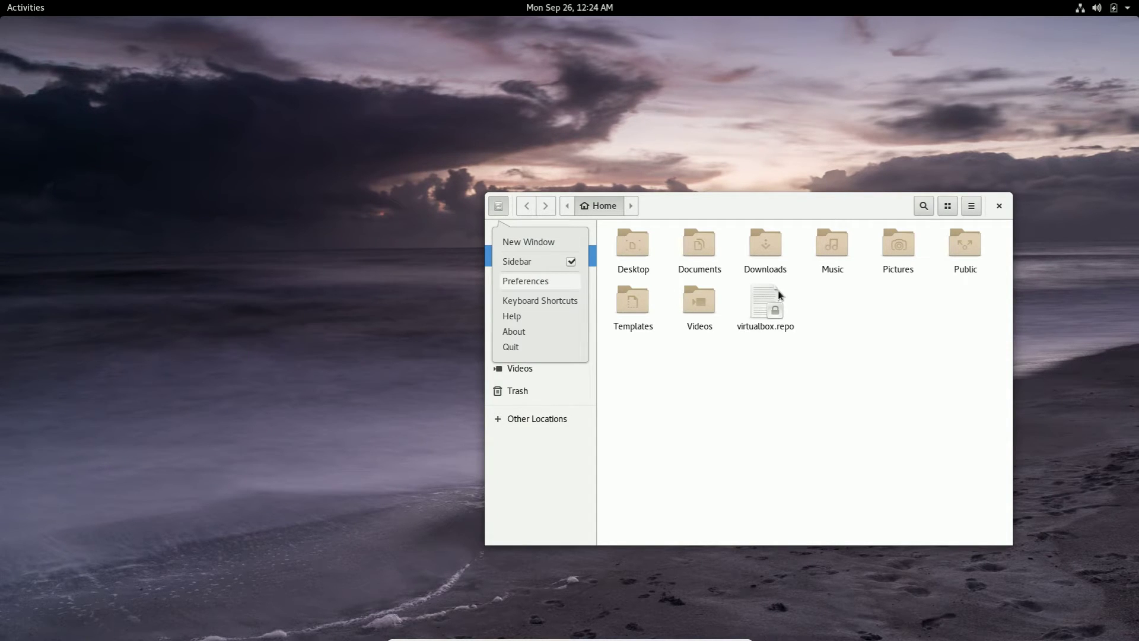
{"action": "left_click", "coordinate": [525, 280]}
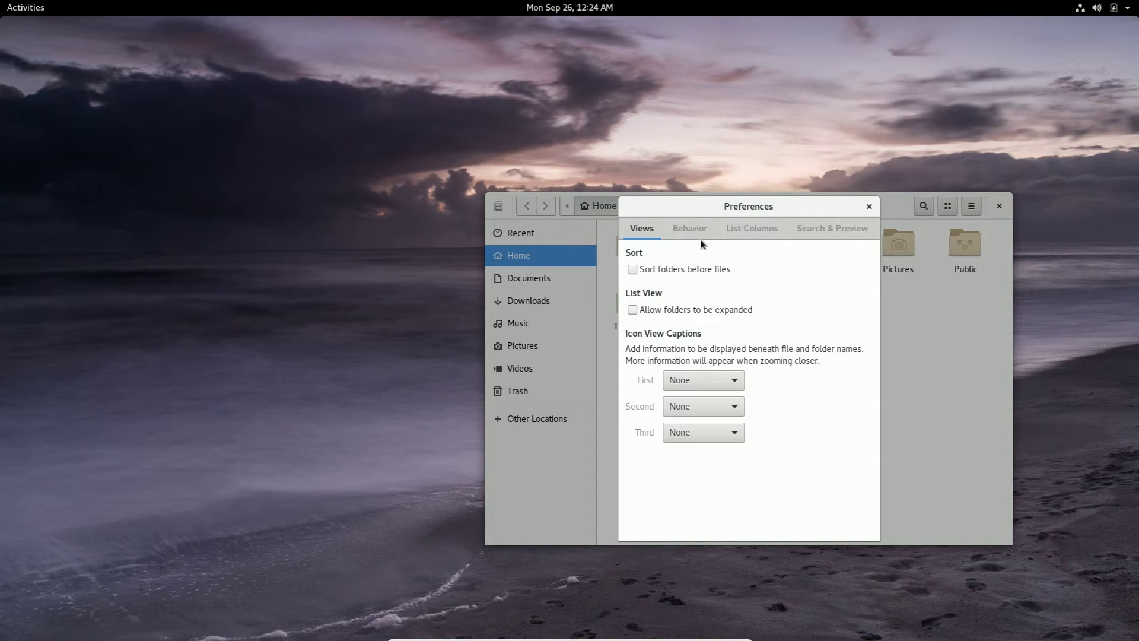
{"action": "left_click", "coordinate": [751, 228]}
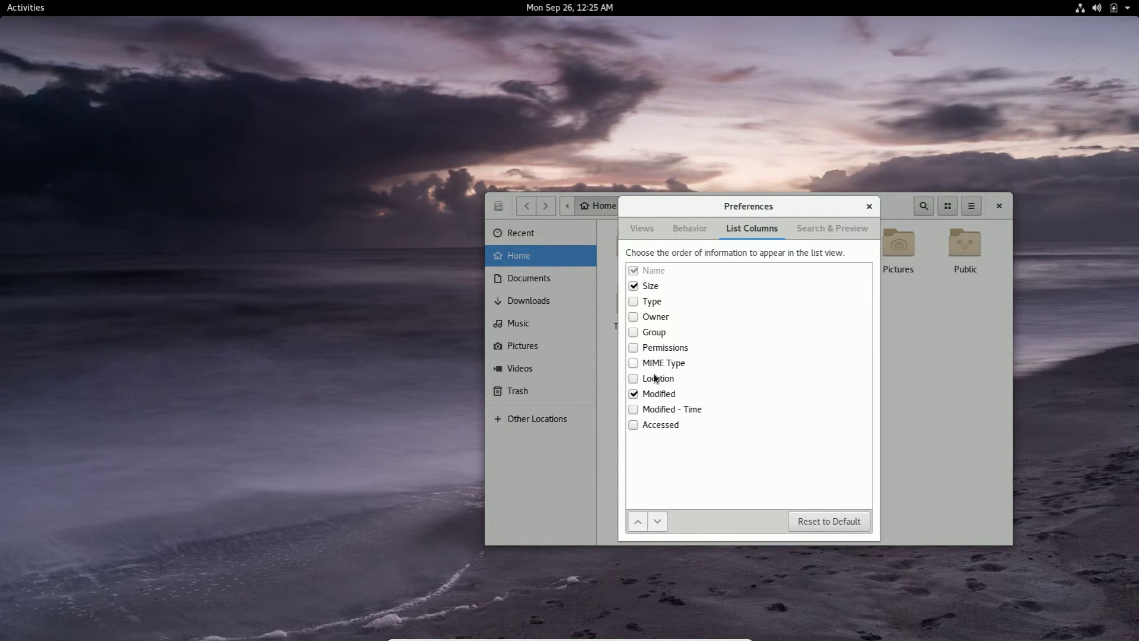
{"action": "left_click", "coordinate": [832, 228]}
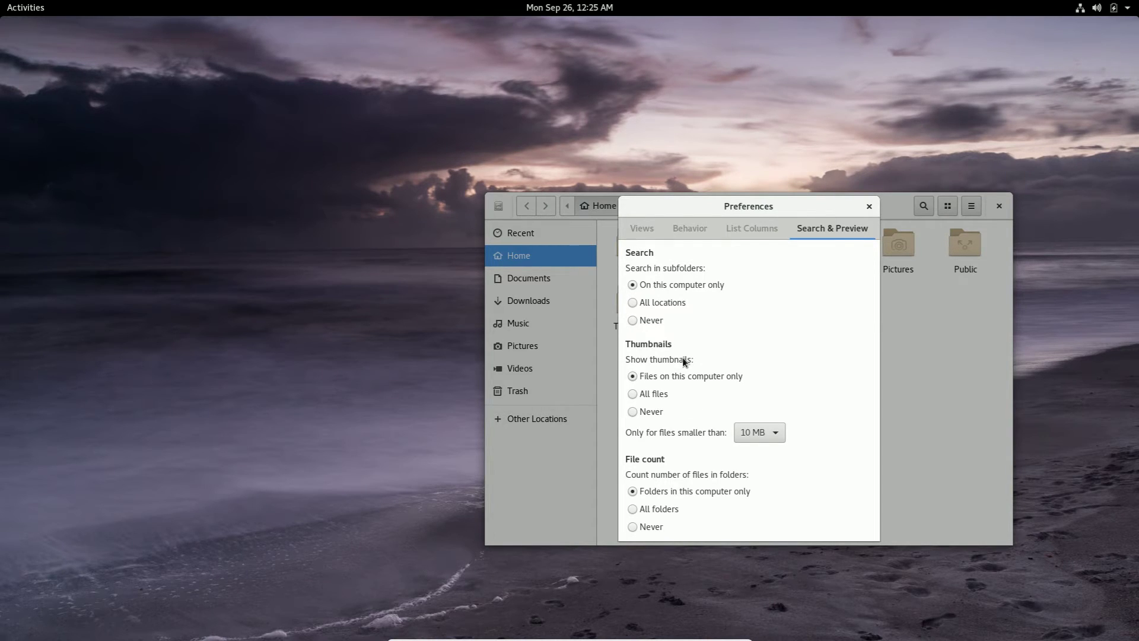
{"action": "left_click", "coordinate": [869, 206]}
{"action": "left_click", "coordinate": [499, 206]}
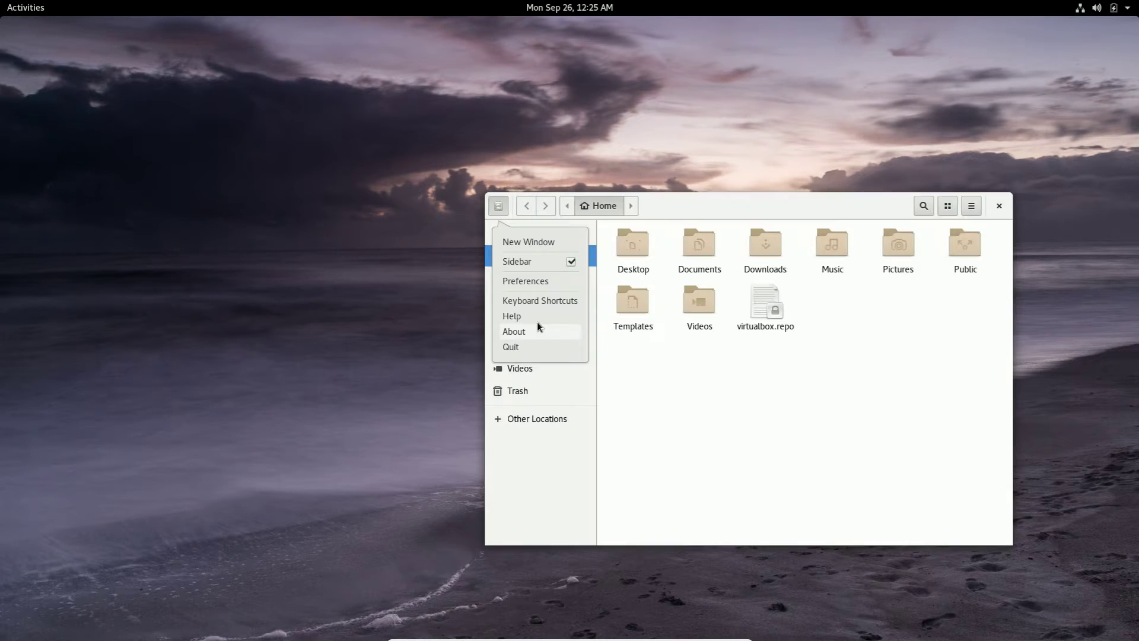
{"action": "left_click", "coordinate": [914, 381]}
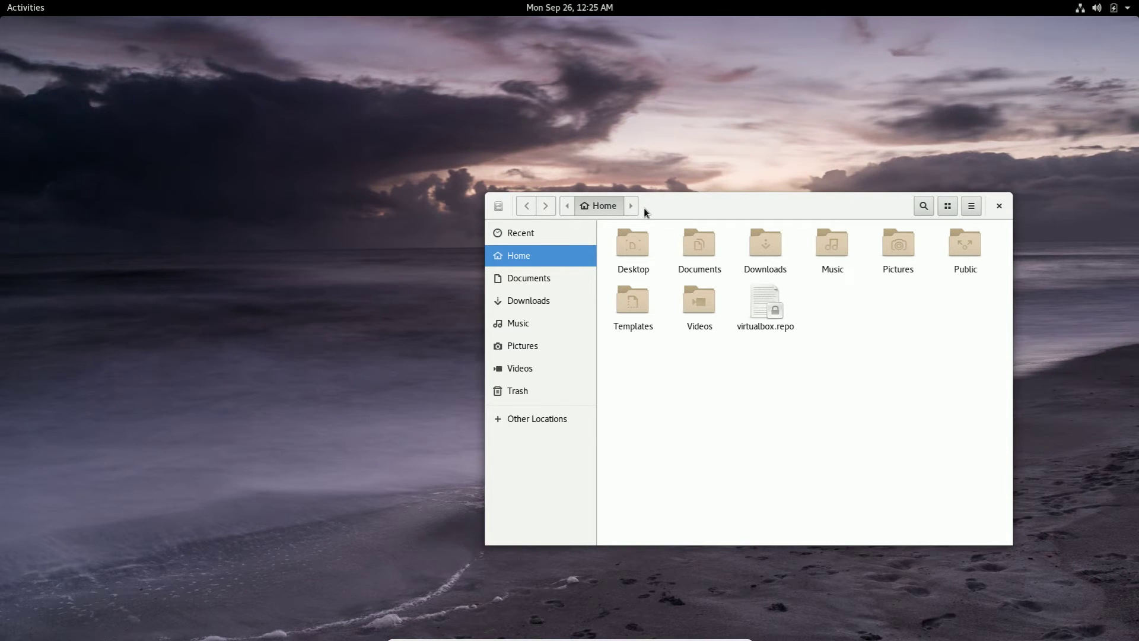
Toggle the file search bar on and off, then switch the Home folder to list view.
{"action": "left_click", "coordinate": [949, 206]}
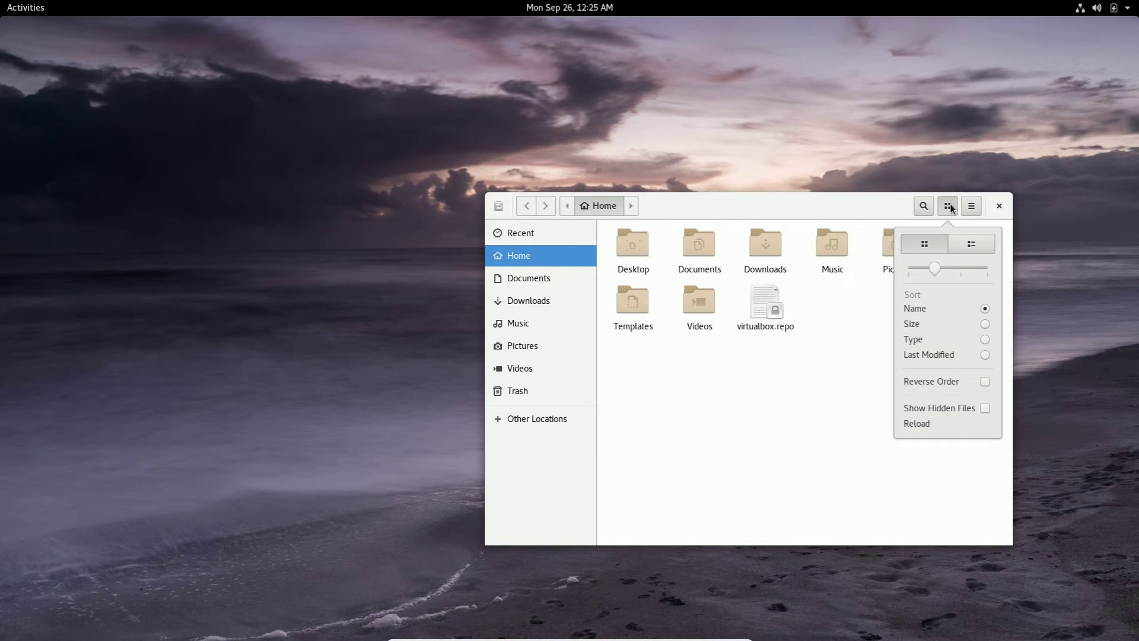
{"action": "left_click", "coordinate": [924, 205]}
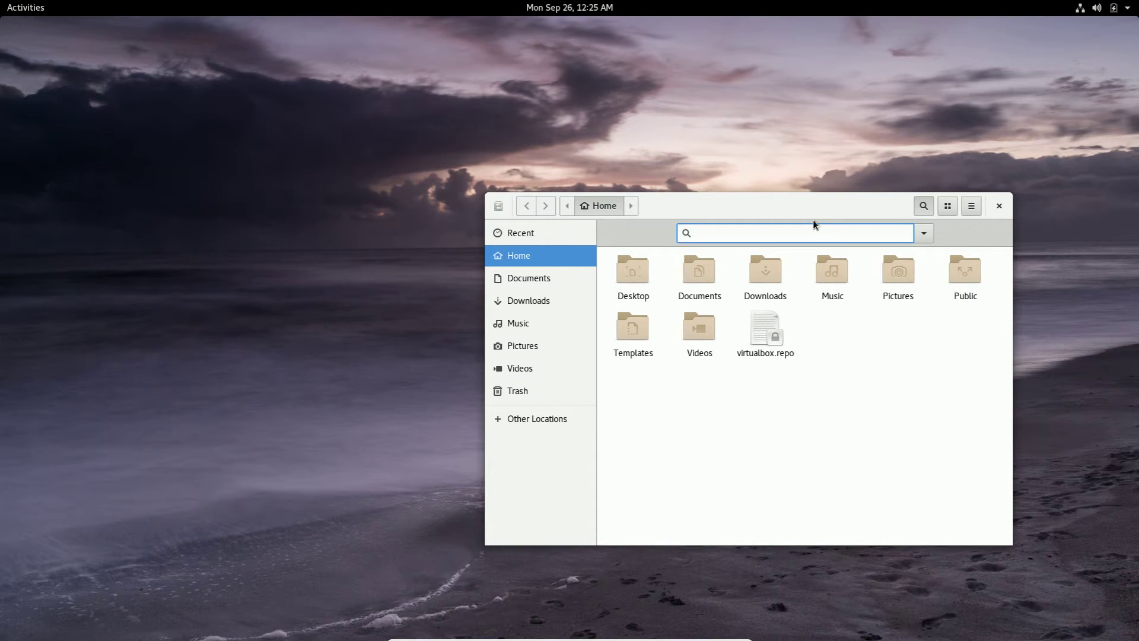
{"action": "left_click", "coordinate": [923, 207]}
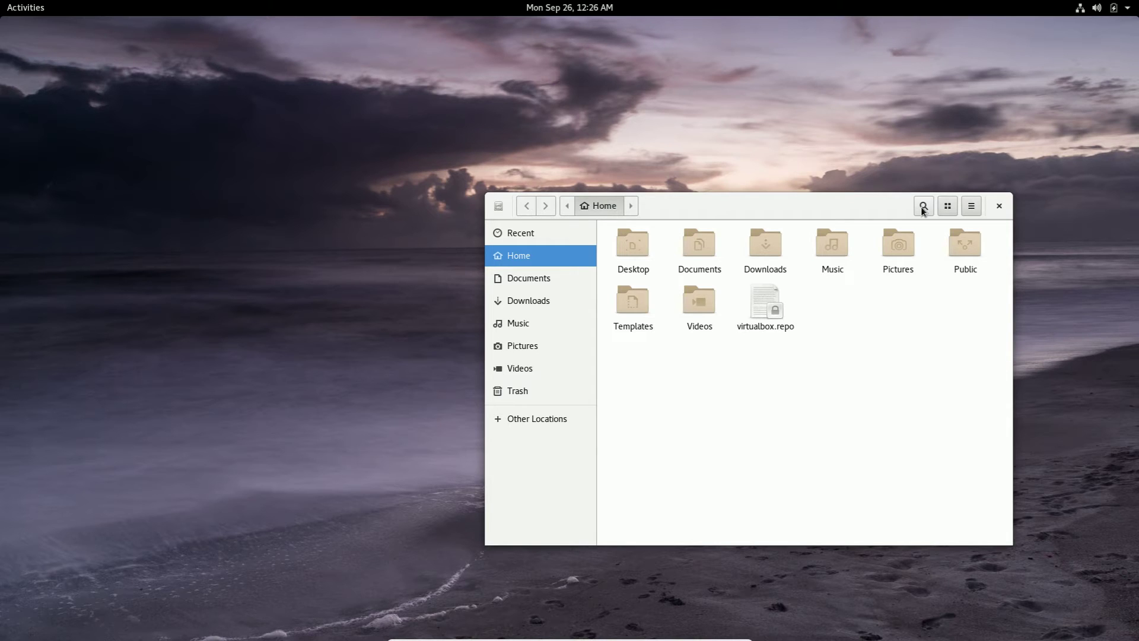
{"action": "left_click", "coordinate": [947, 206]}
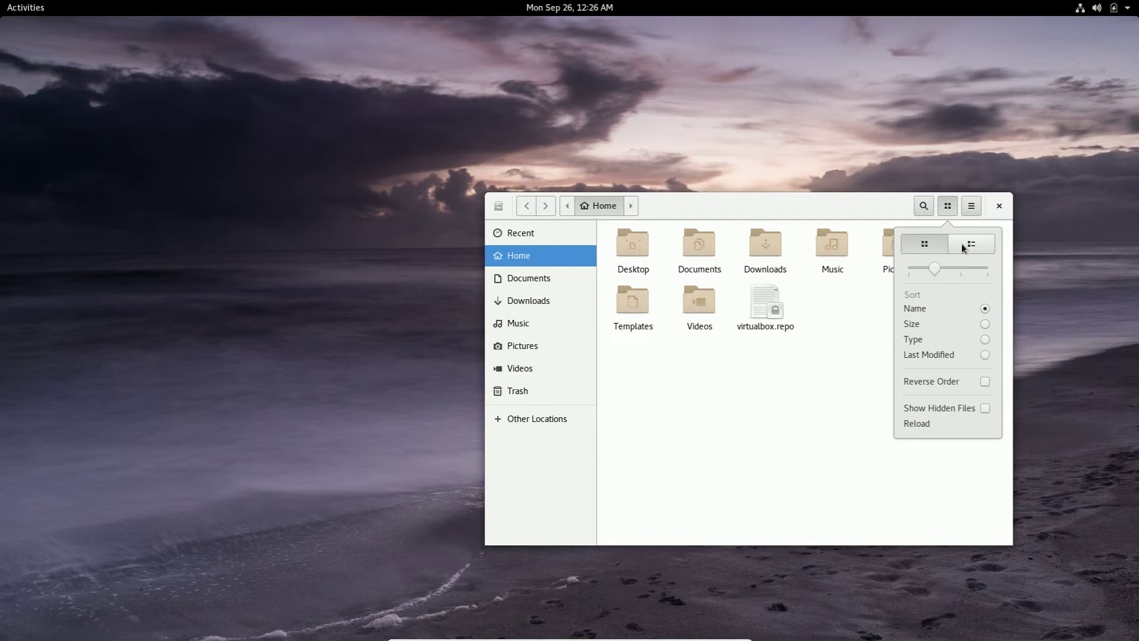
{"action": "left_click", "coordinate": [962, 247]}
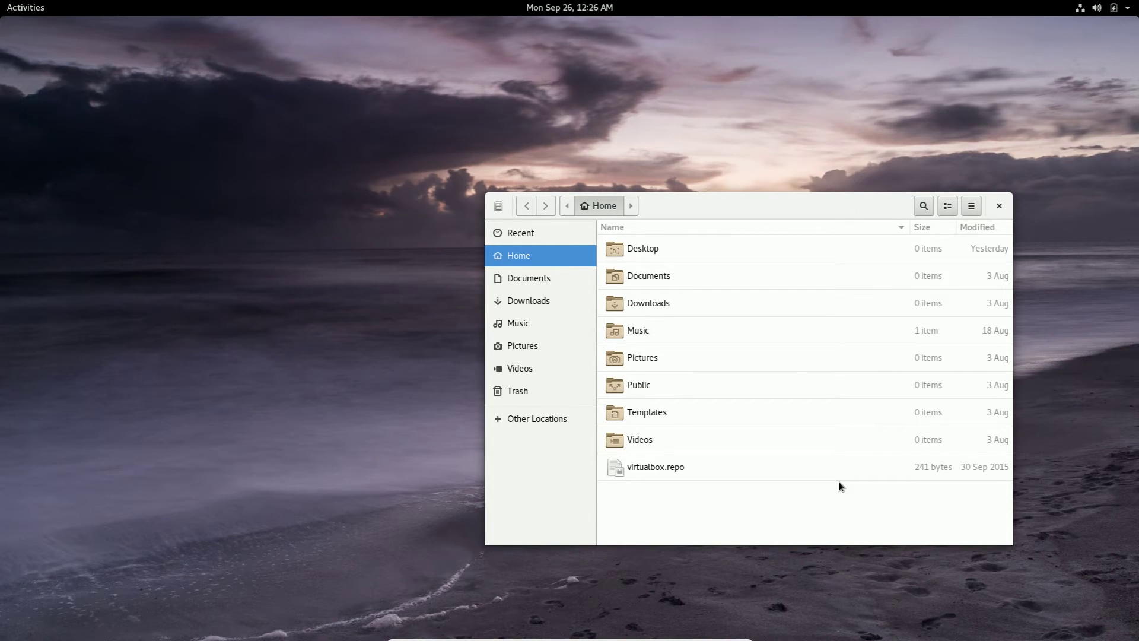
Return to icon view and try larger icon sizes, ending at the usual small size.
{"action": "left_click", "coordinate": [947, 205]}
{"action": "left_click", "coordinate": [924, 243]}
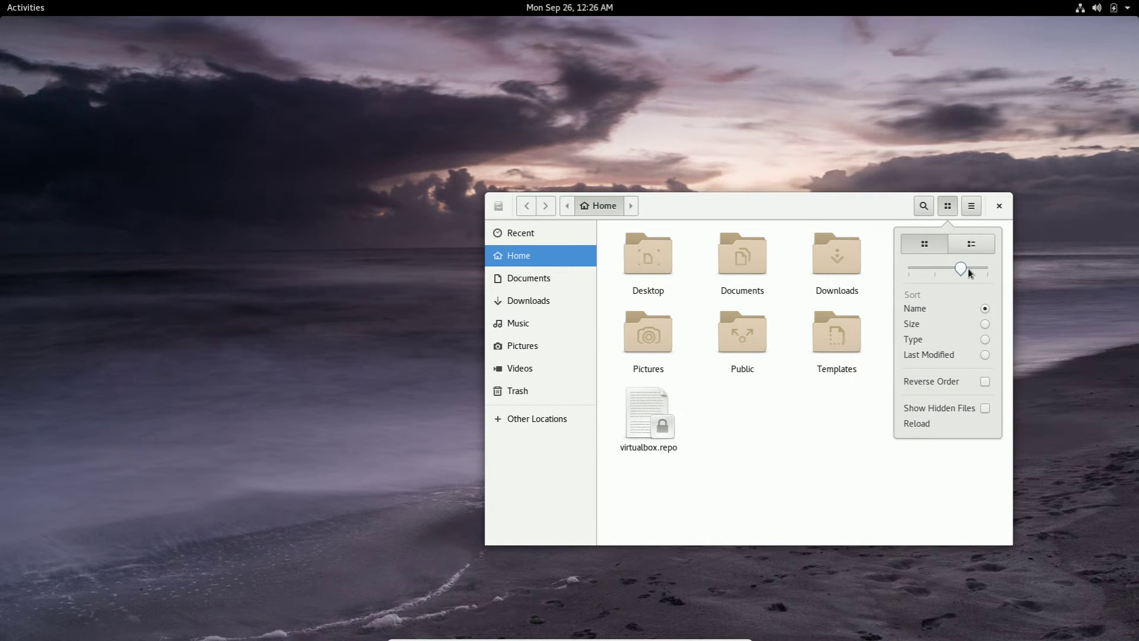
{"action": "left_click_drag", "start_coordinate": [968, 270], "coordinate": [992, 271]}
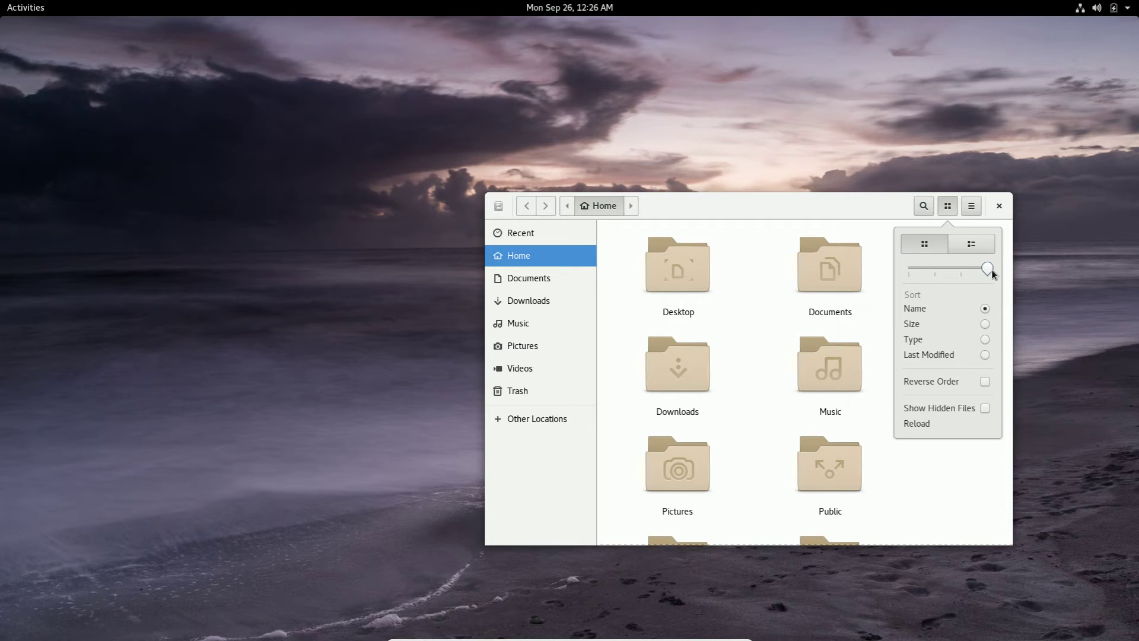
{"action": "left_click_drag", "start_coordinate": [988, 270], "coordinate": [936, 269]}
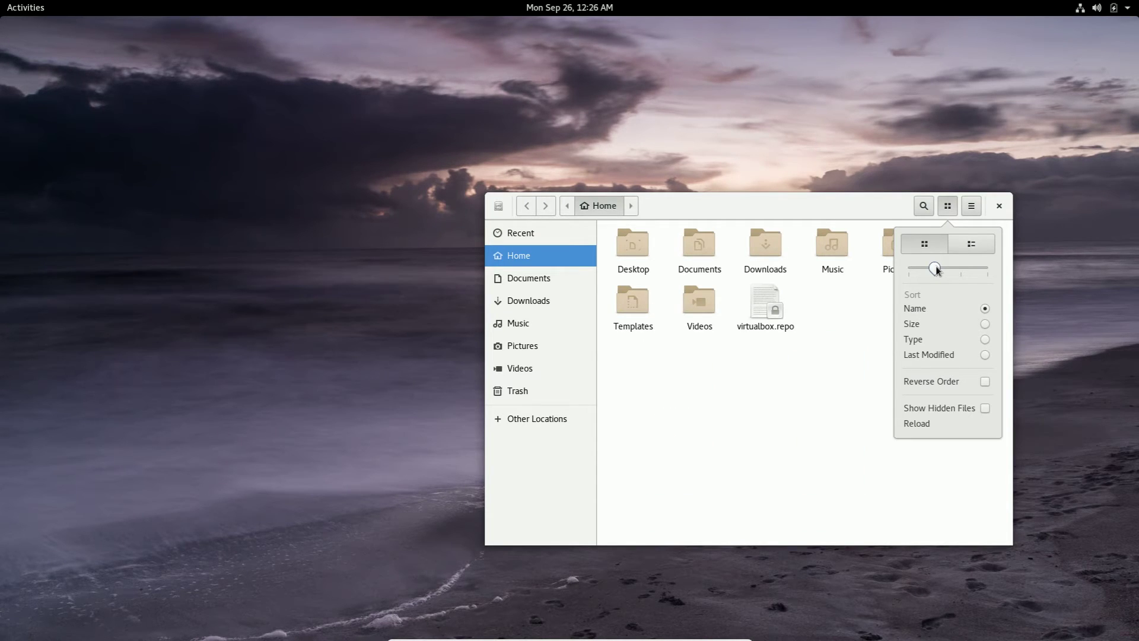
{"action": "left_click_drag", "start_coordinate": [936, 270], "coordinate": [963, 271]}
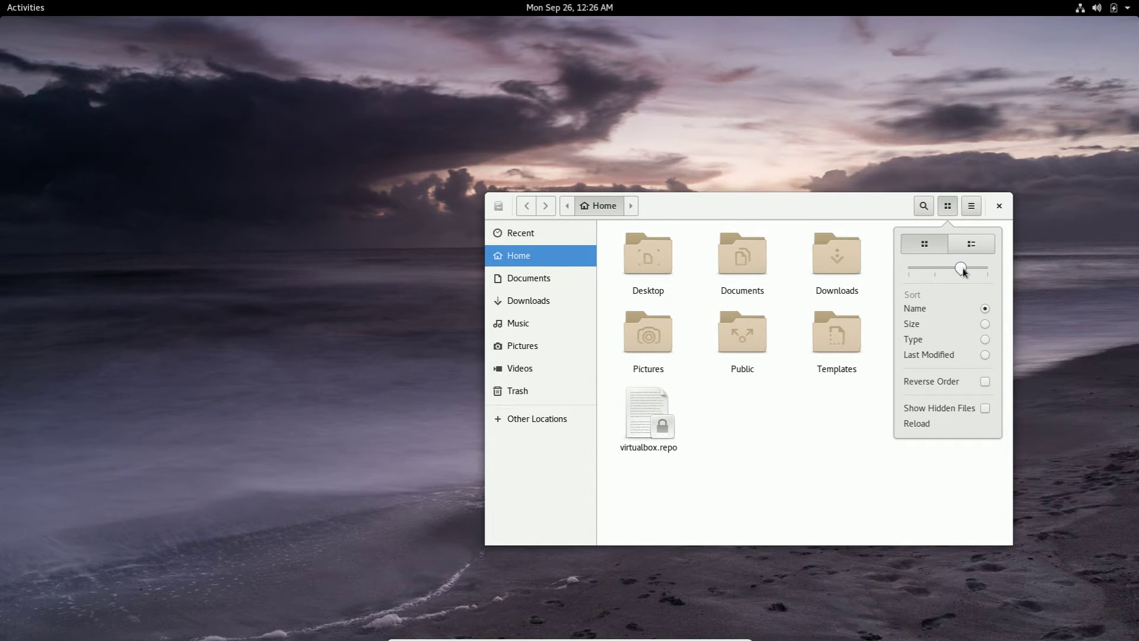
{"action": "left_click_drag", "start_coordinate": [962, 270], "coordinate": [935, 270]}
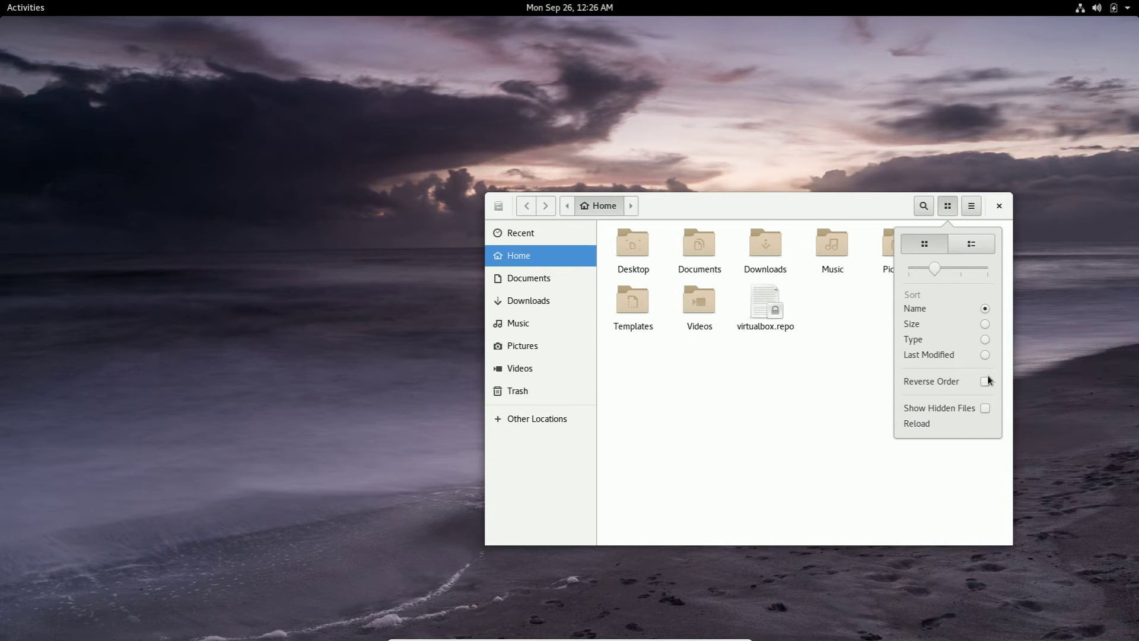
Snap the Files window to the right half, then untile it and close it.
{"action": "left_click", "coordinate": [950, 427]}
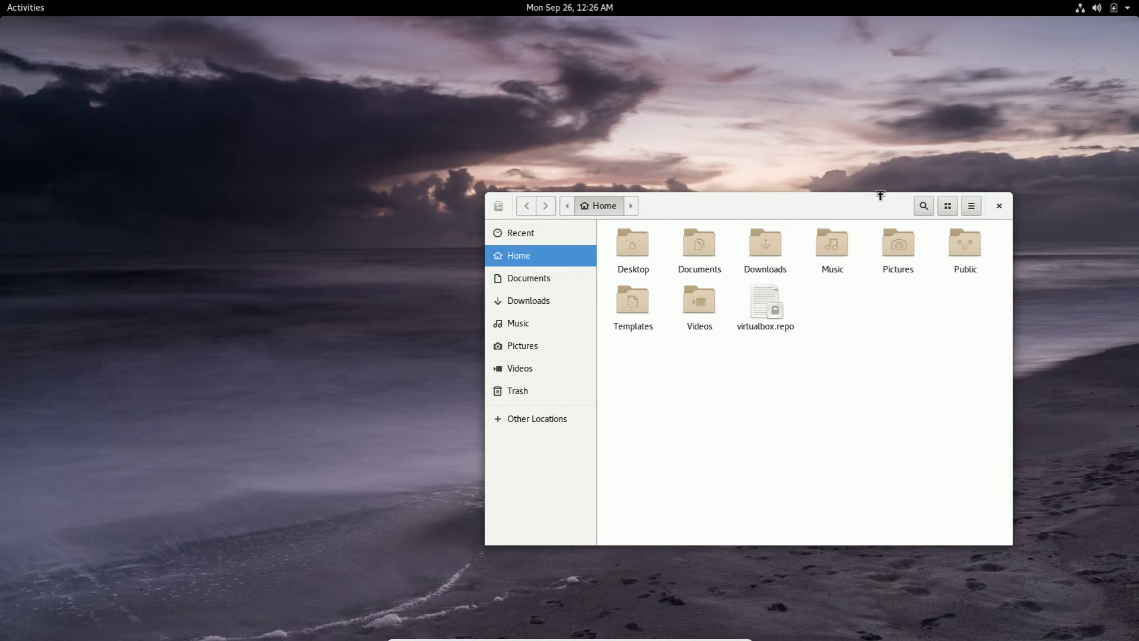
{"action": "left_click_drag", "start_coordinate": [880, 195], "coordinate": [870, 182]}
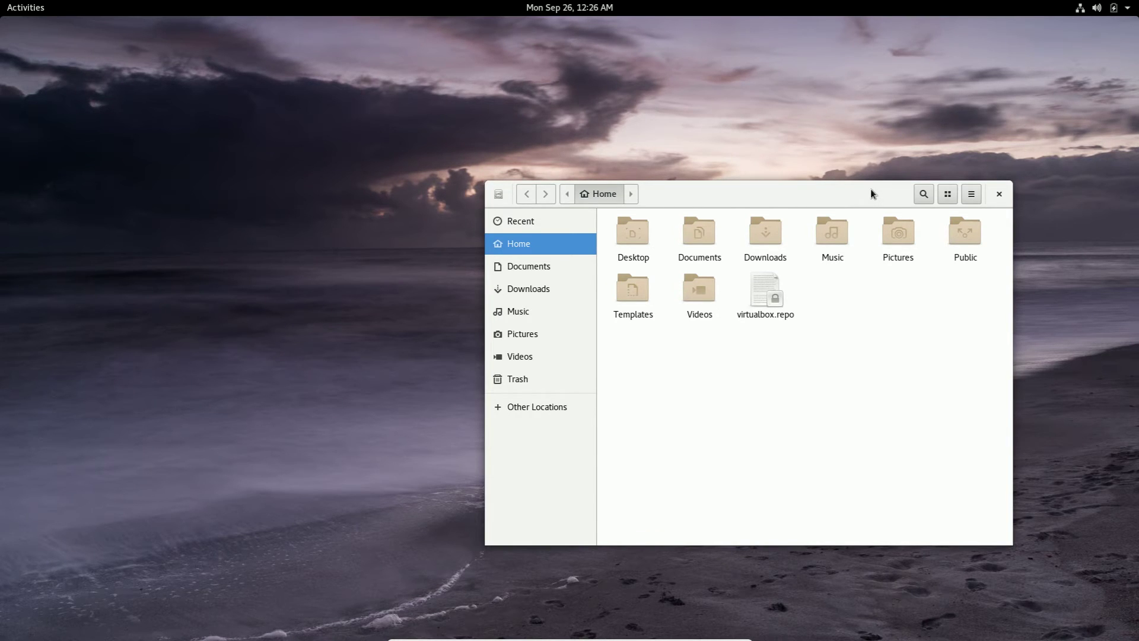
{"action": "key", "text": "super+Right"}
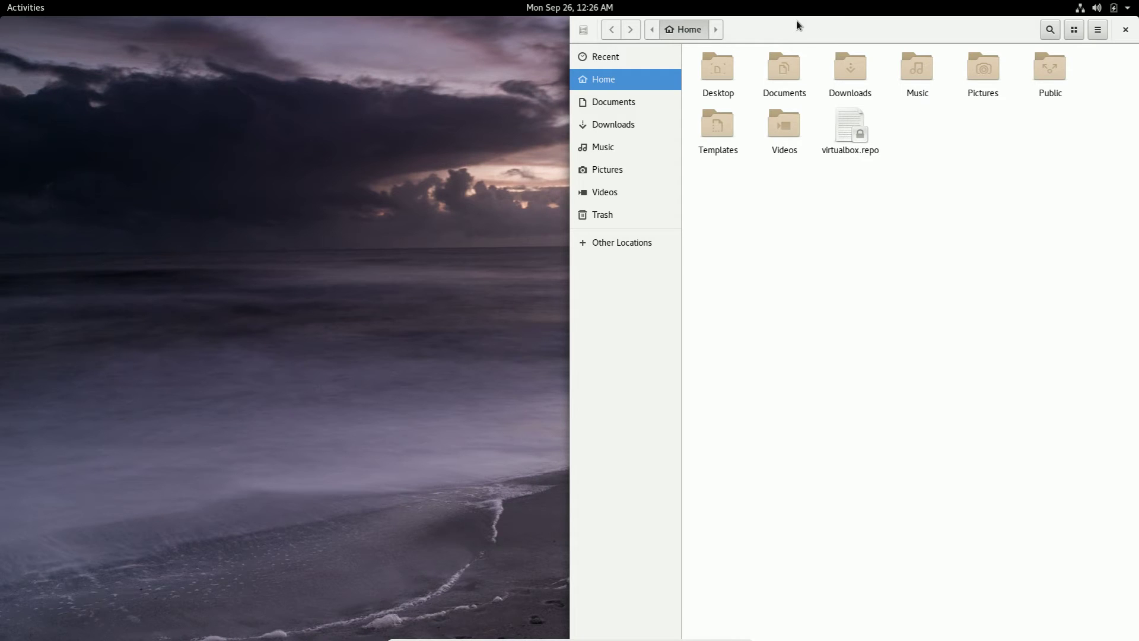
{"action": "left_click_drag", "start_coordinate": [796, 20], "coordinate": [816, 189]}
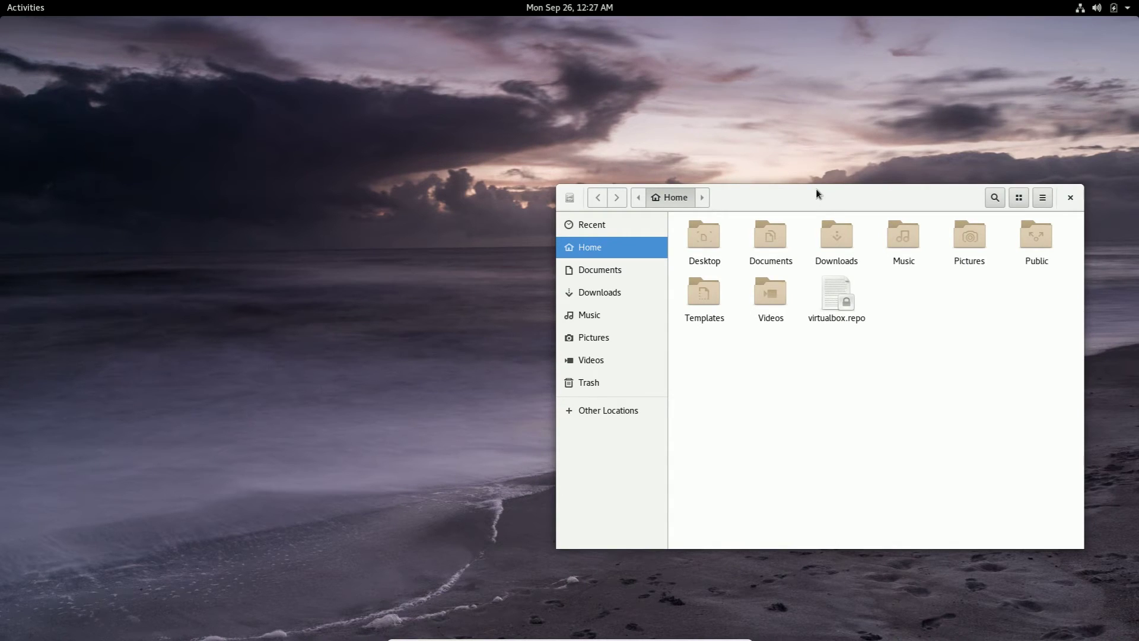
{"action": "left_click", "coordinate": [1064, 201]}
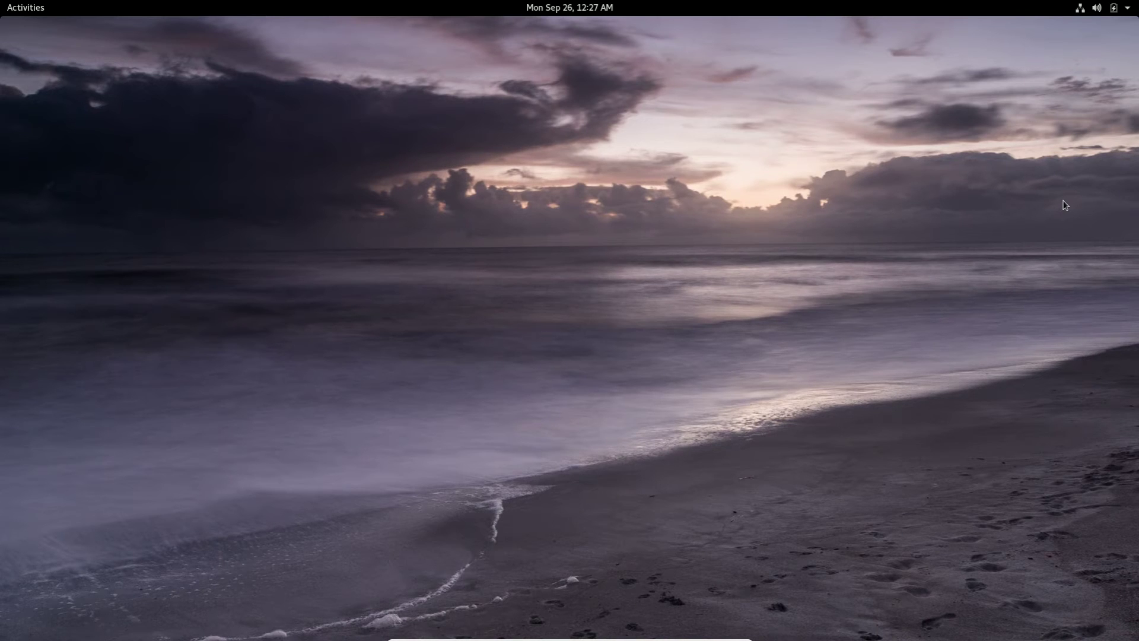
{"action": "key", "text": "super+v"}
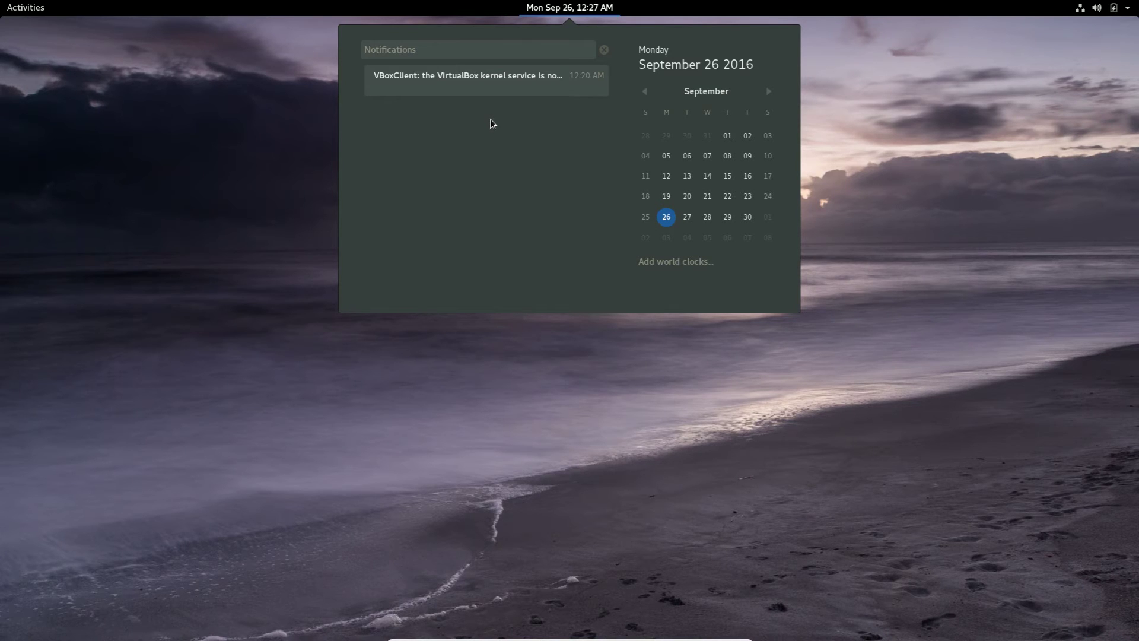
{"action": "left_click", "coordinate": [726, 196]}
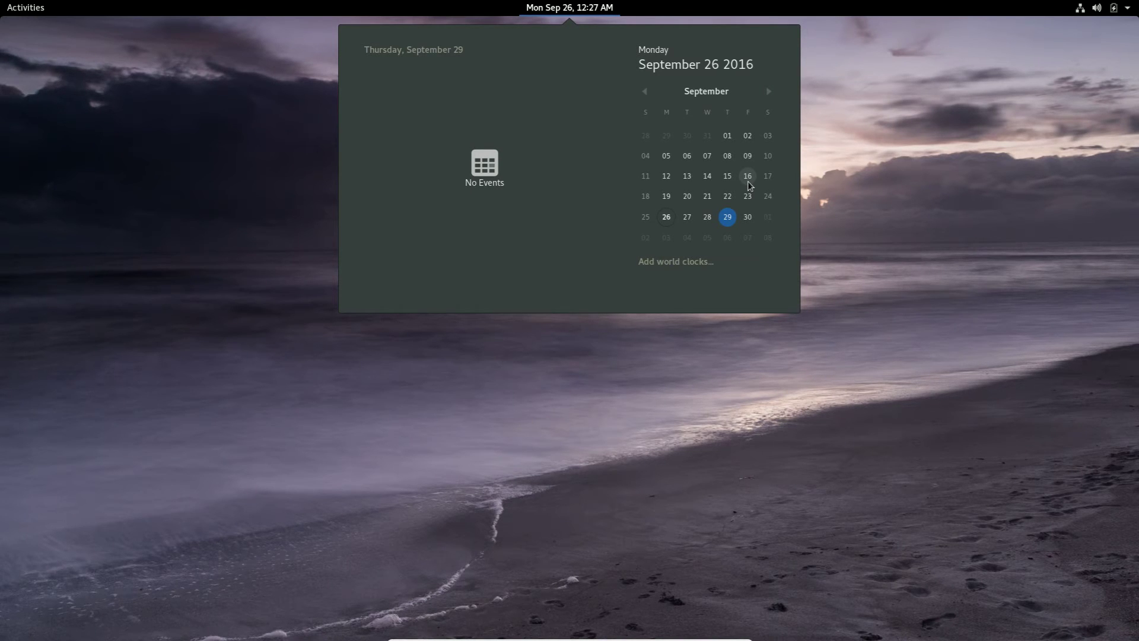
{"action": "key", "text": "Escape"}
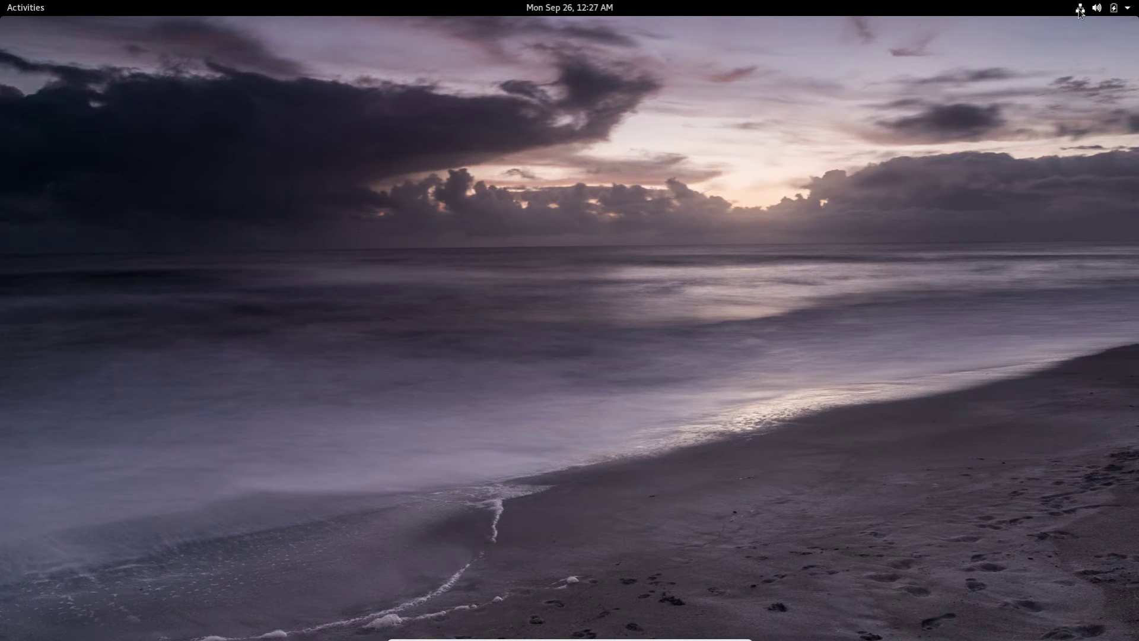
{"action": "left_click", "coordinate": [1096, 8]}
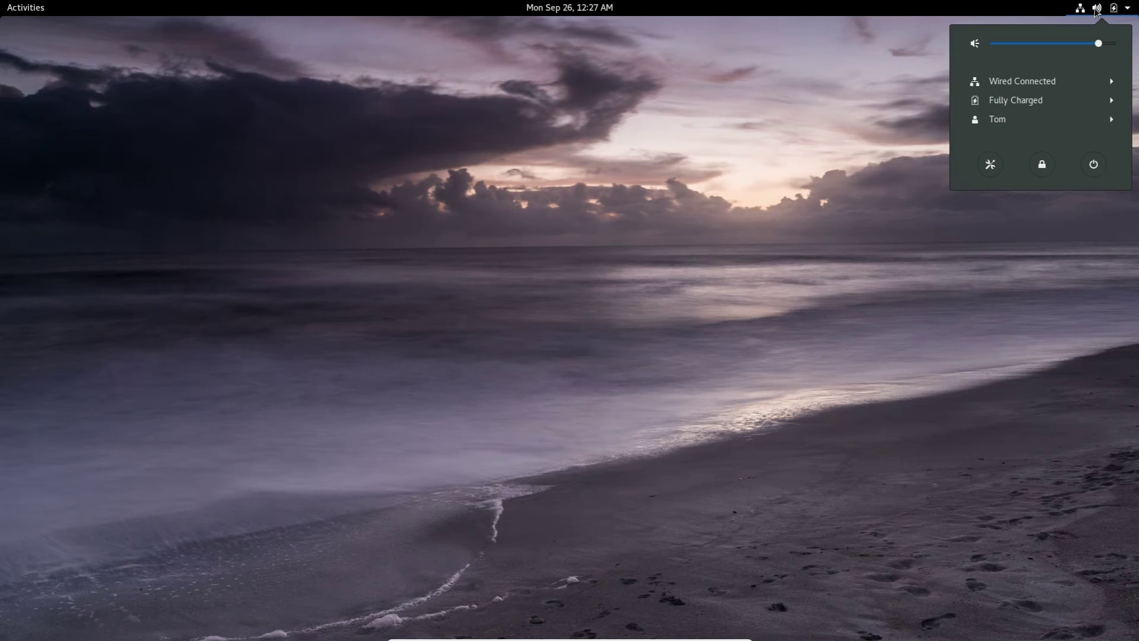
{"action": "scroll", "coordinate": [1096, 11], "scroll_direction": "down", "scroll_amount": 2}
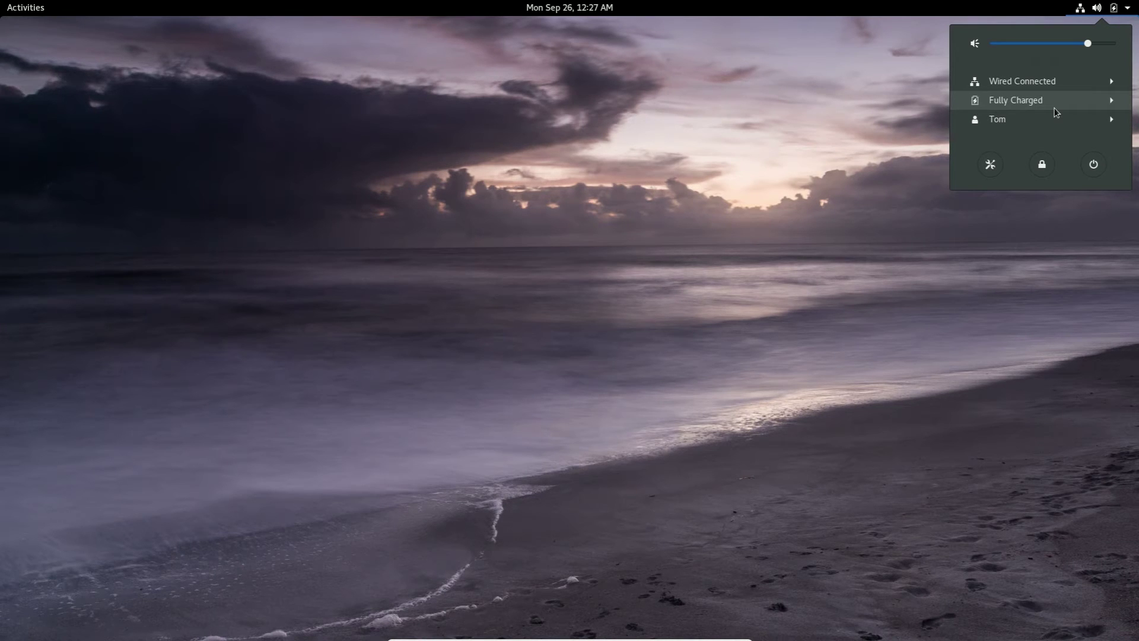
{"action": "left_click", "coordinate": [1110, 121]}
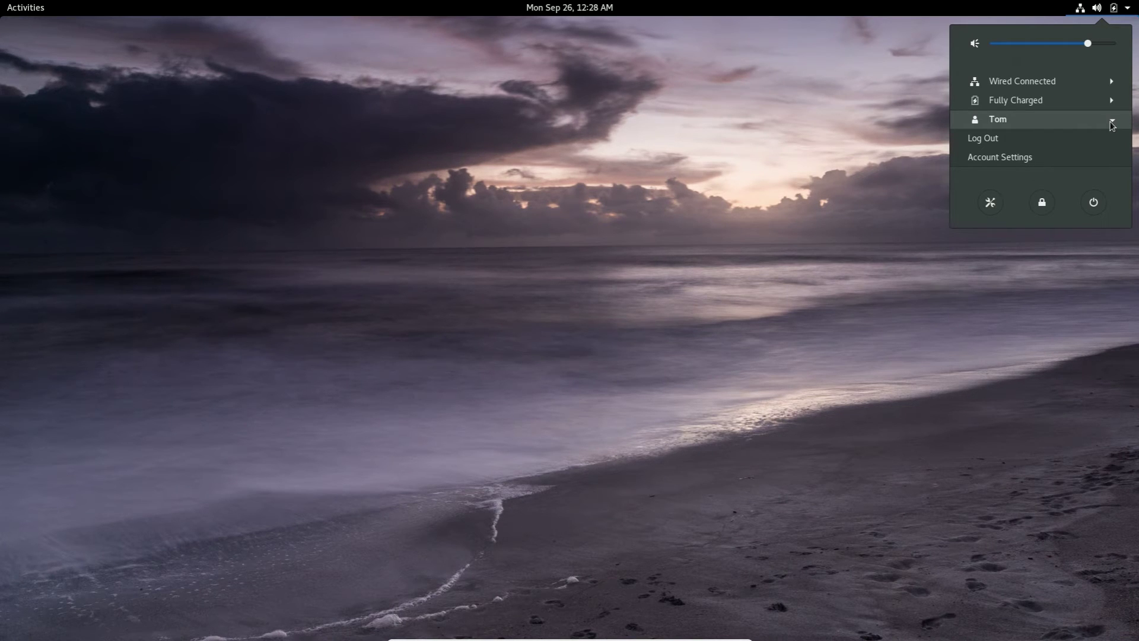
{"action": "key", "text": "Escape"}
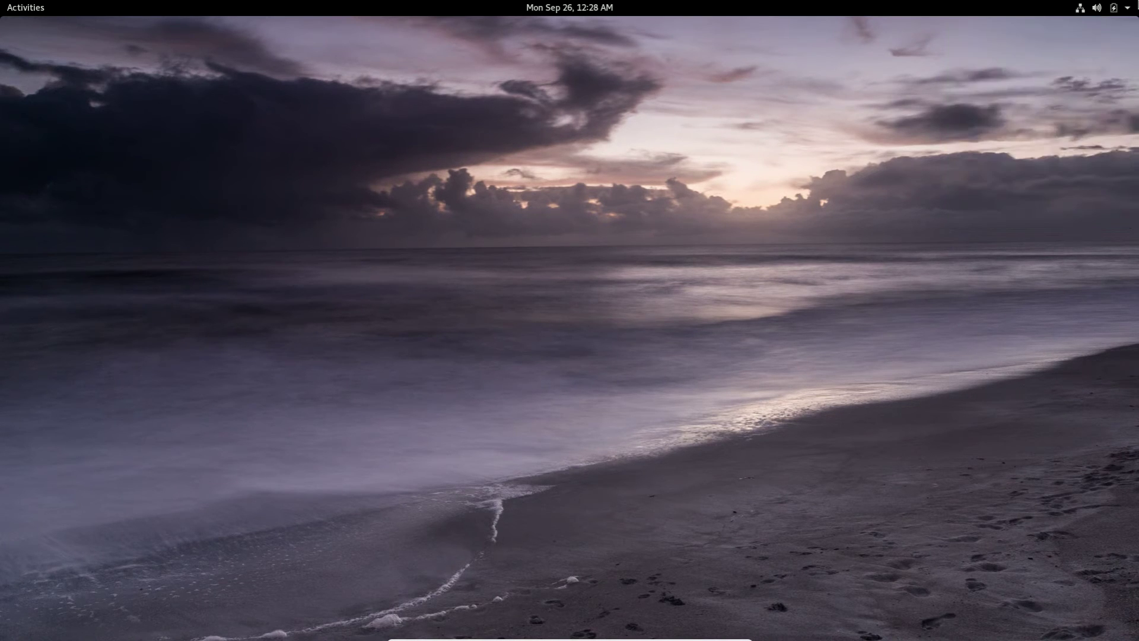
{"action": "left_click", "coordinate": [18, 8]}
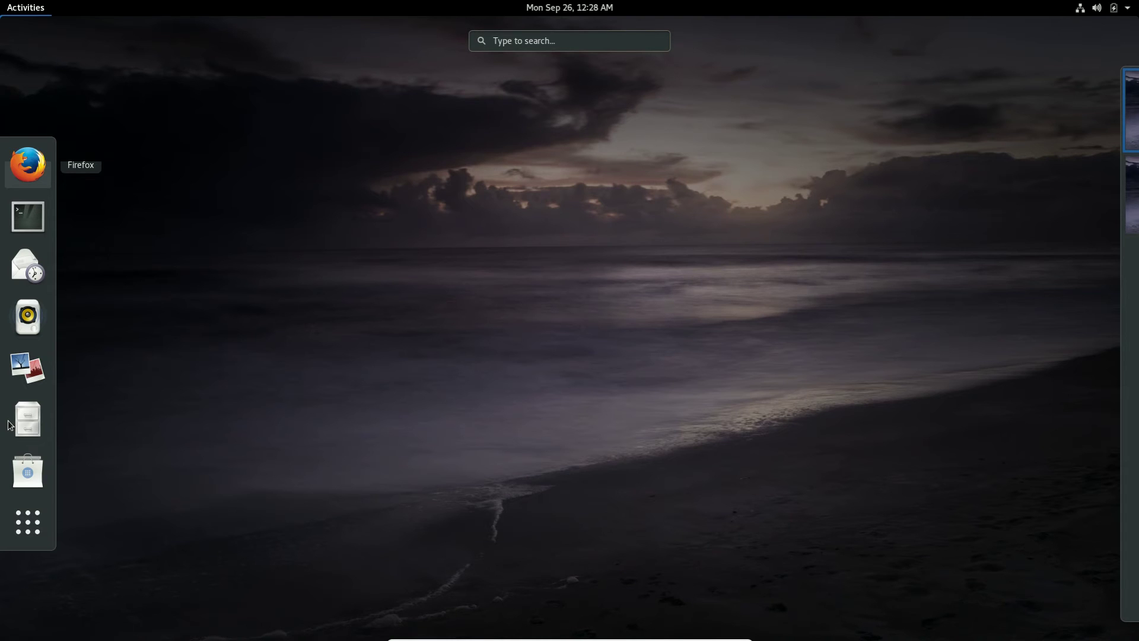
{"action": "key", "text": "super+a"}
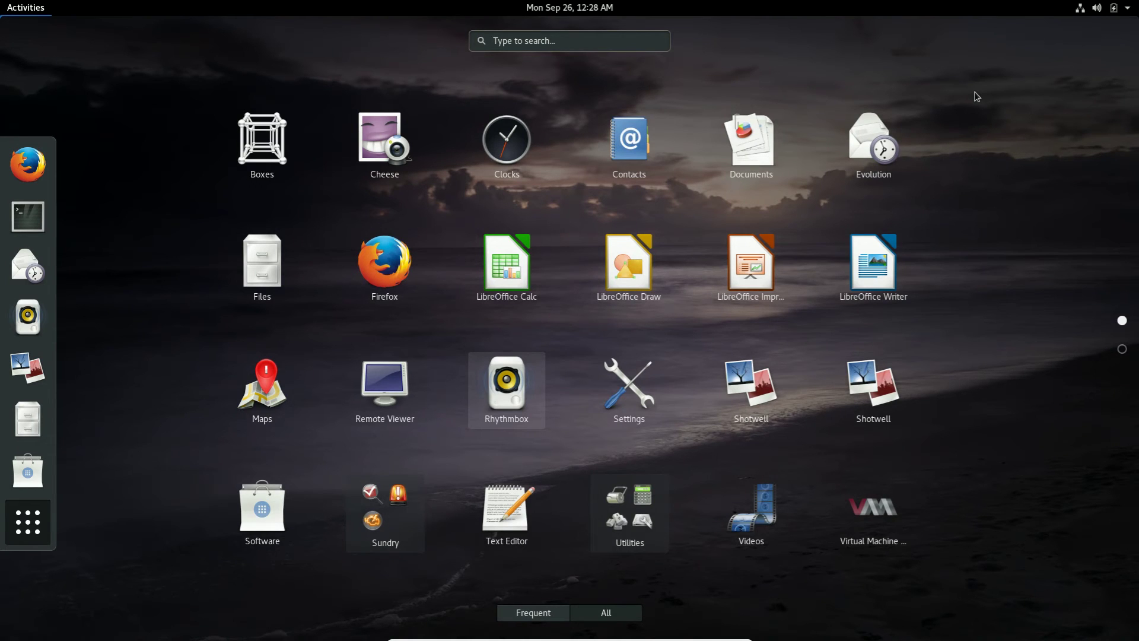
{"action": "left_click", "coordinate": [516, 37]}
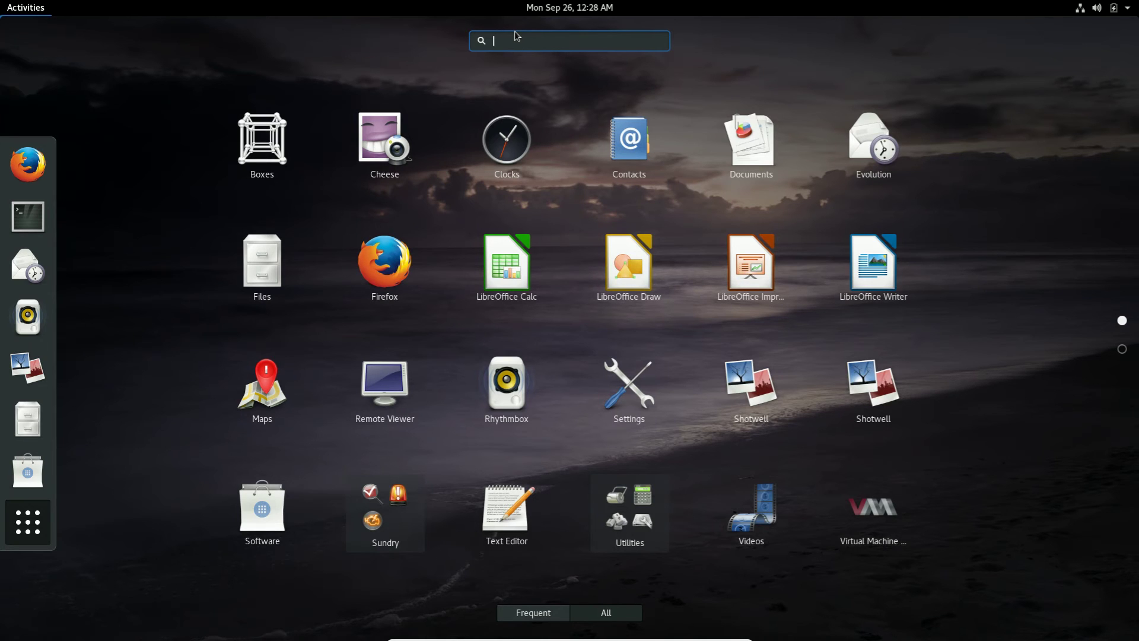
{"action": "key", "text": "Escape"}
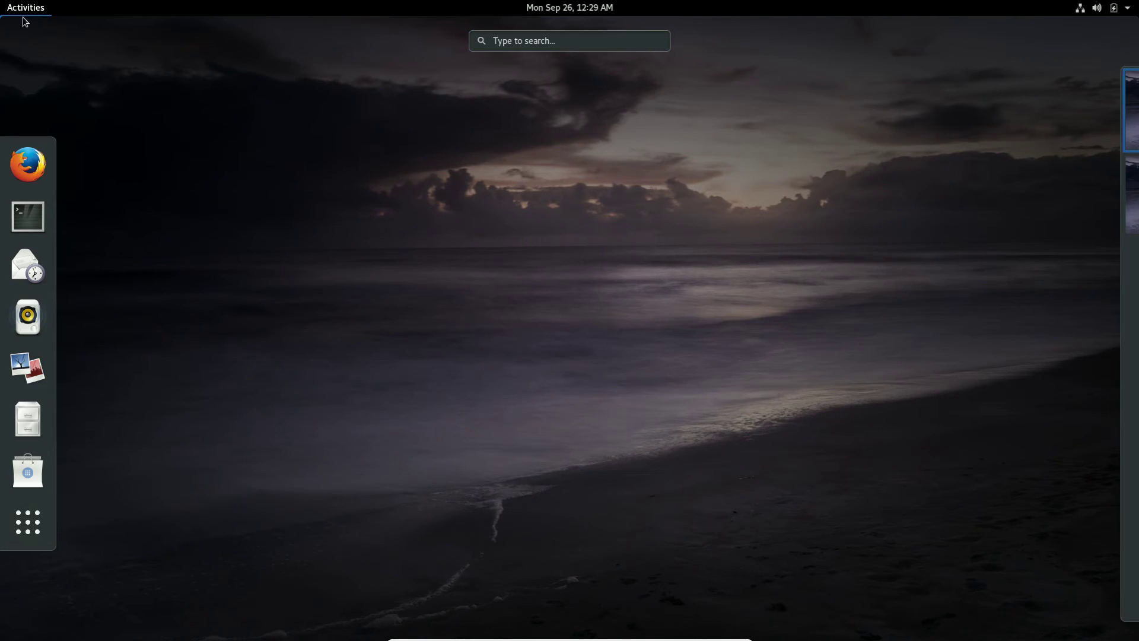
{"action": "left_click", "coordinate": [673, 194]}
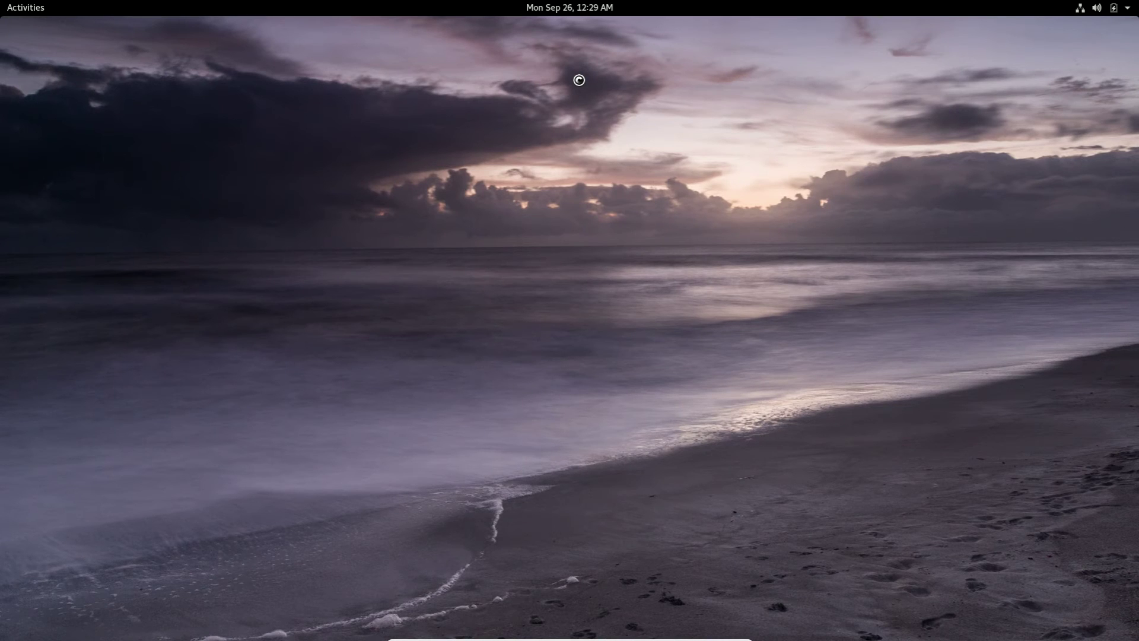
Show the Tweaks Desktop page with desktop icons on, then move to the Extensions page.
{"action": "left_click", "coordinate": [367, 131]}
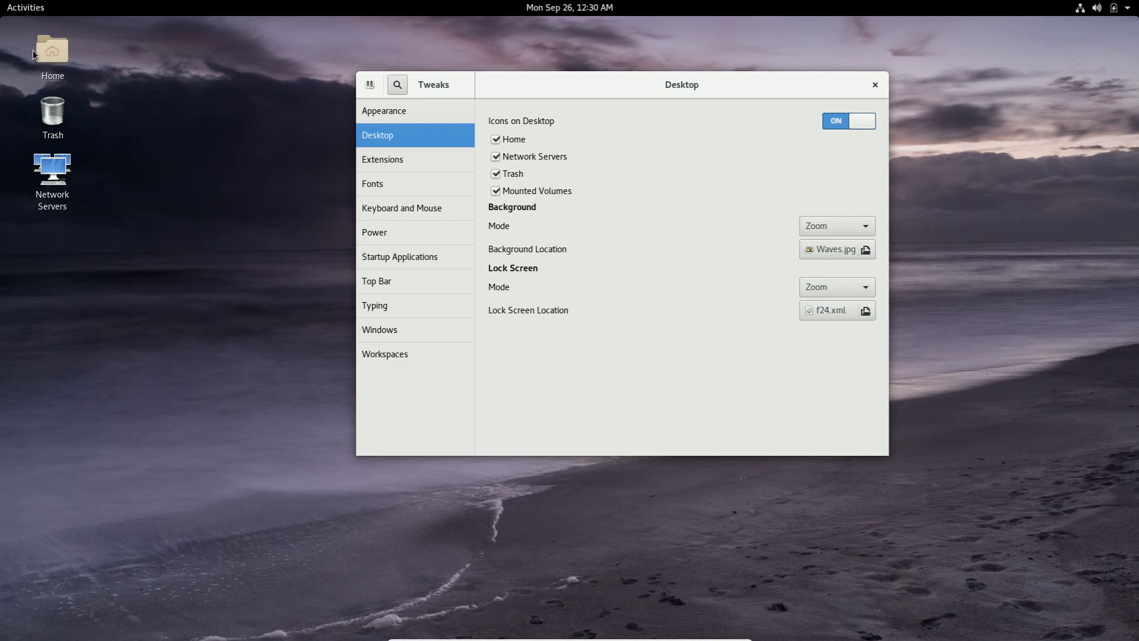
{"action": "key", "text": "Down"}
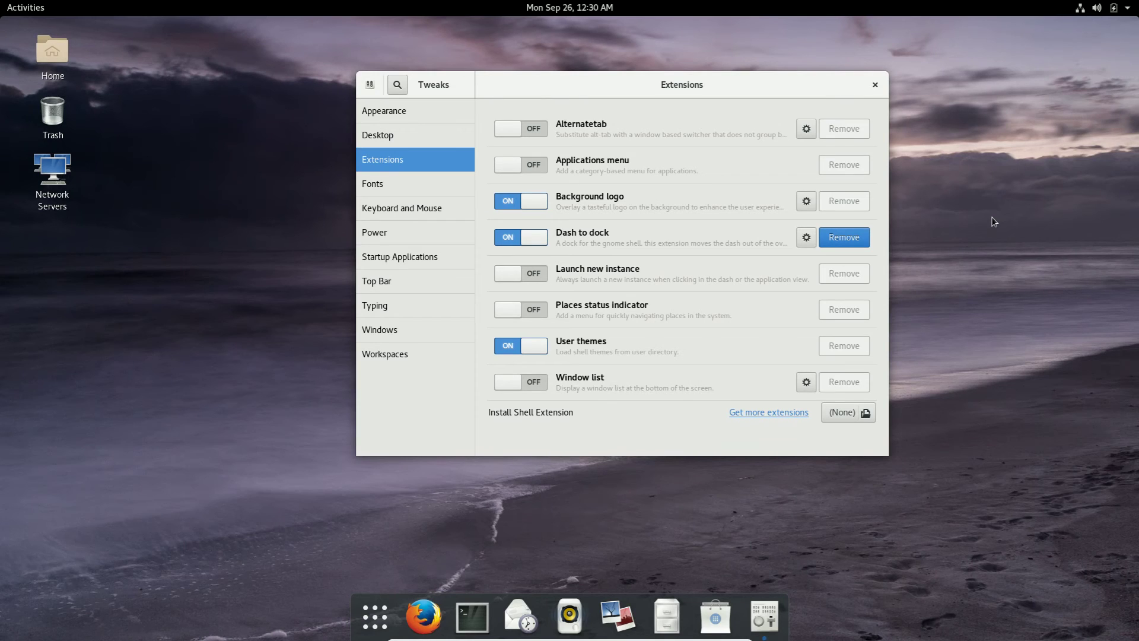
Enable the Applications menu extension and close Tweak Tool.
{"action": "left_click", "coordinate": [520, 164]}
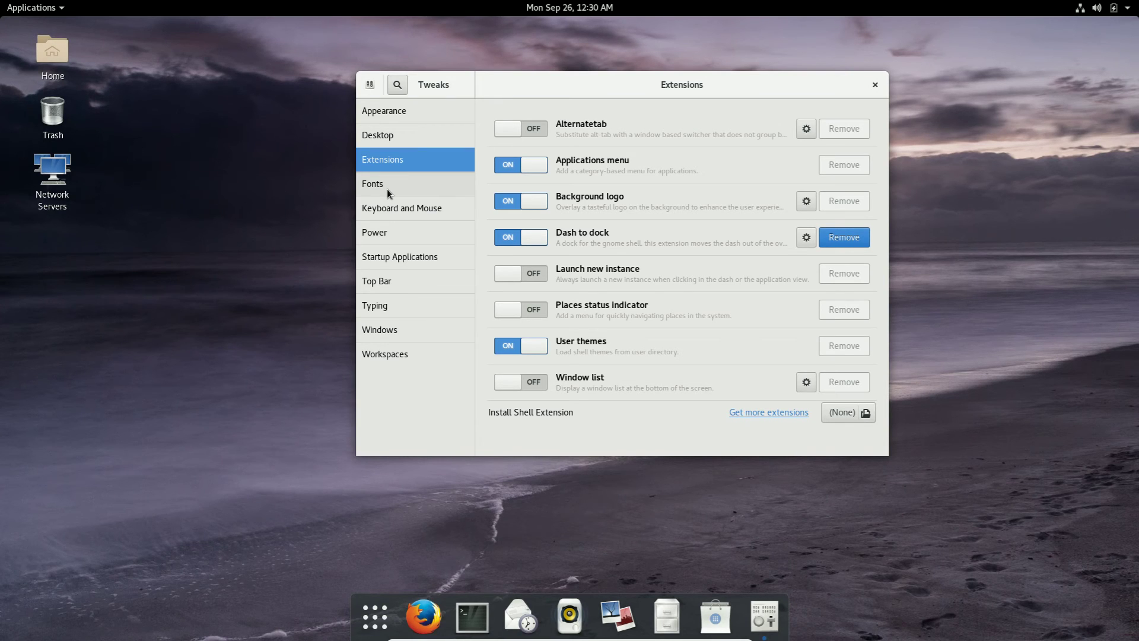
{"action": "left_click", "coordinate": [876, 85]}
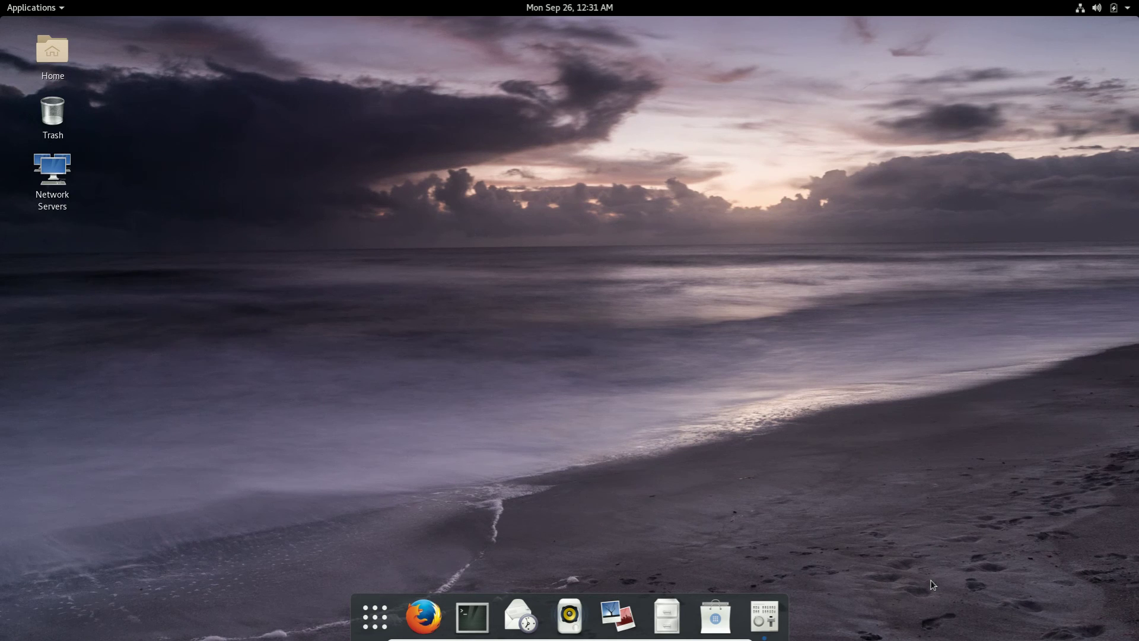
Search 'sett' in the overview and launch Settings.
{"action": "key", "text": "super"}
{"action": "type", "text": "sett"}
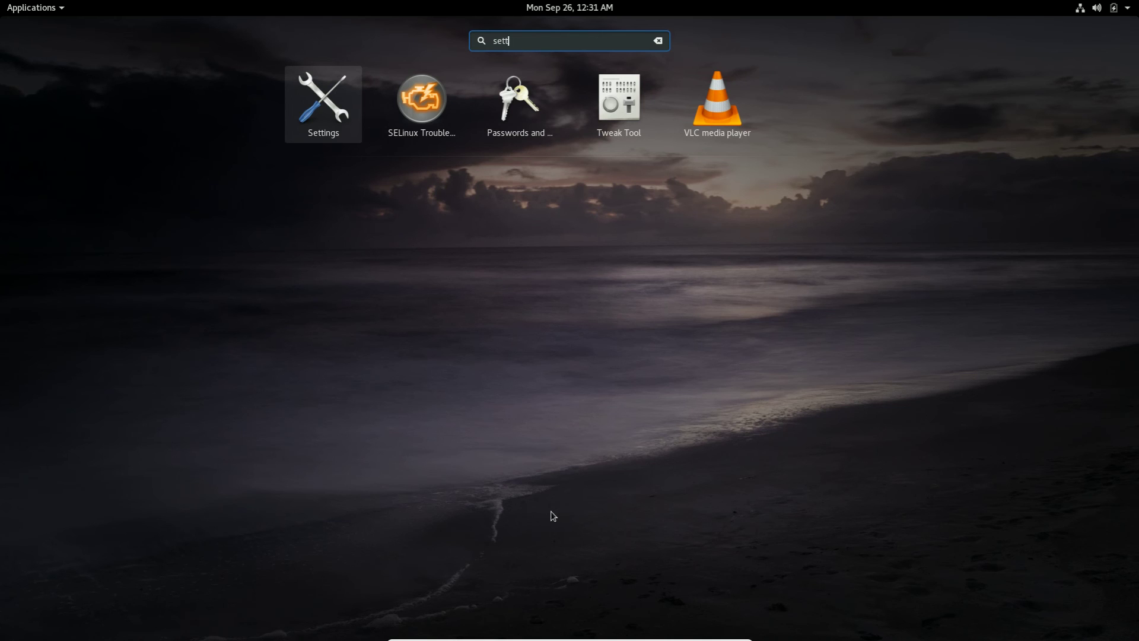
{"action": "key", "text": "Return"}
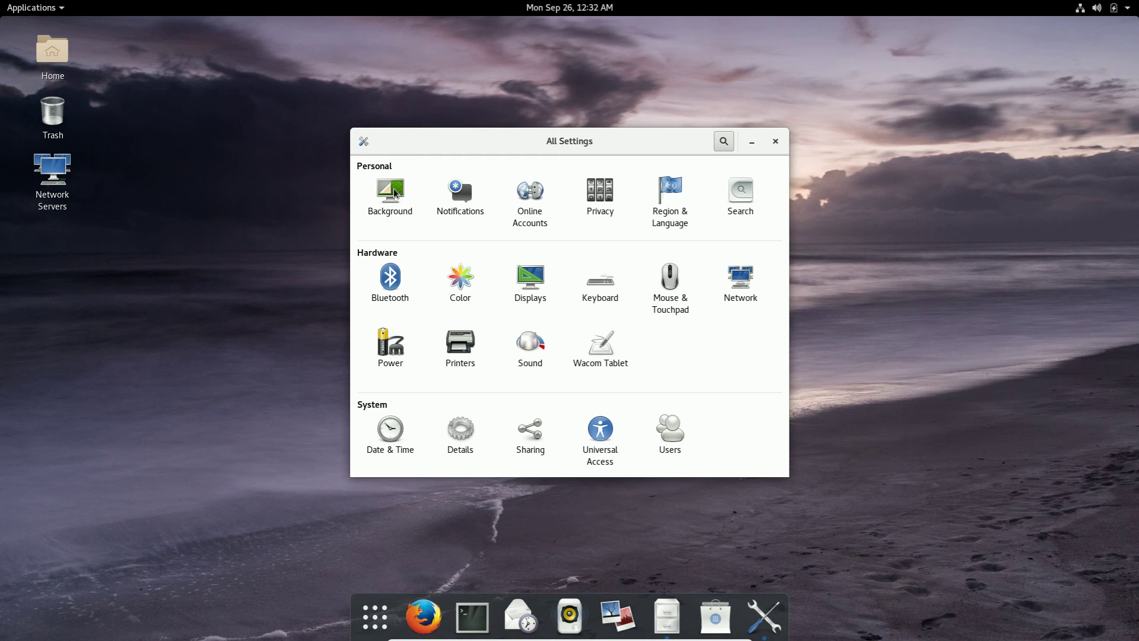
Open the Background panel in Settings.
{"action": "left_click", "coordinate": [391, 193]}
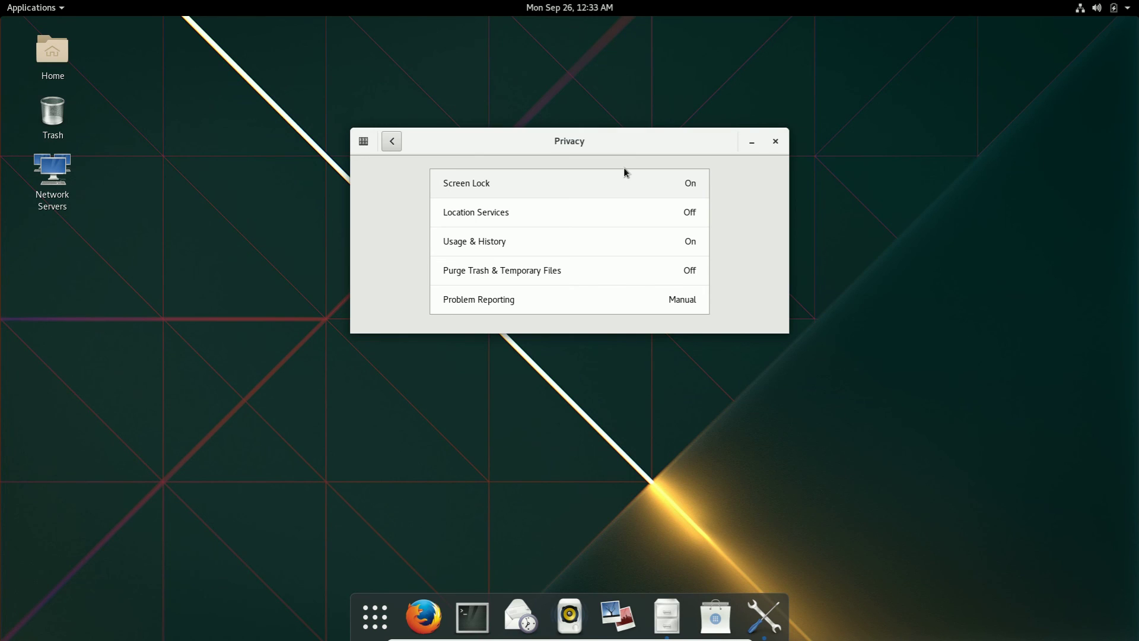
Close the Settings window with Ctrl+Q.
{"action": "key", "text": "ctrl+q"}
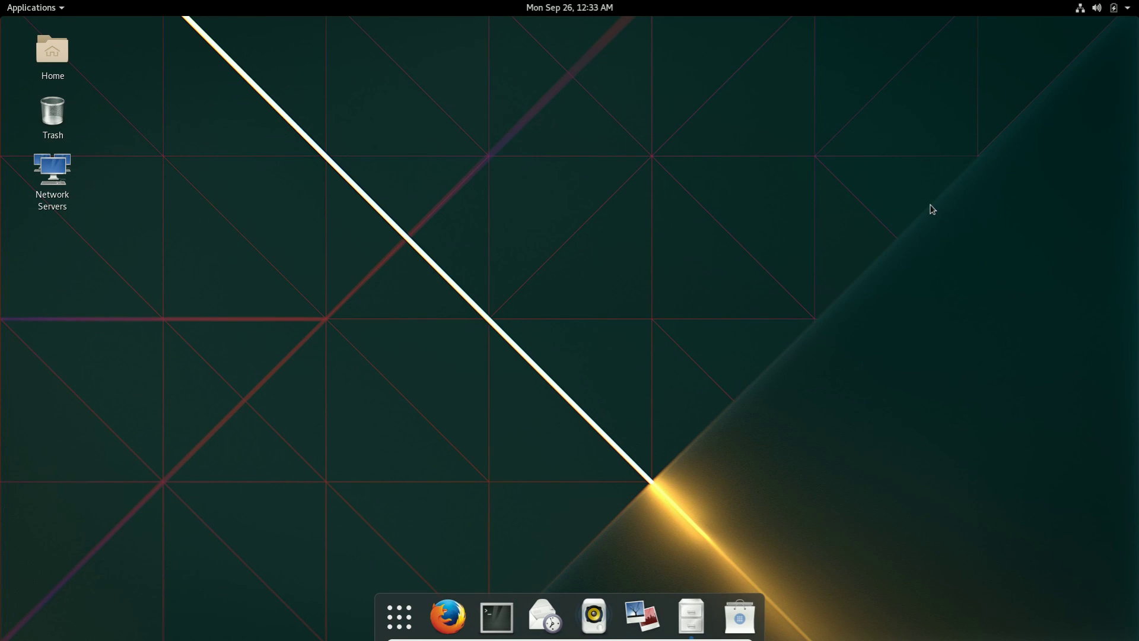